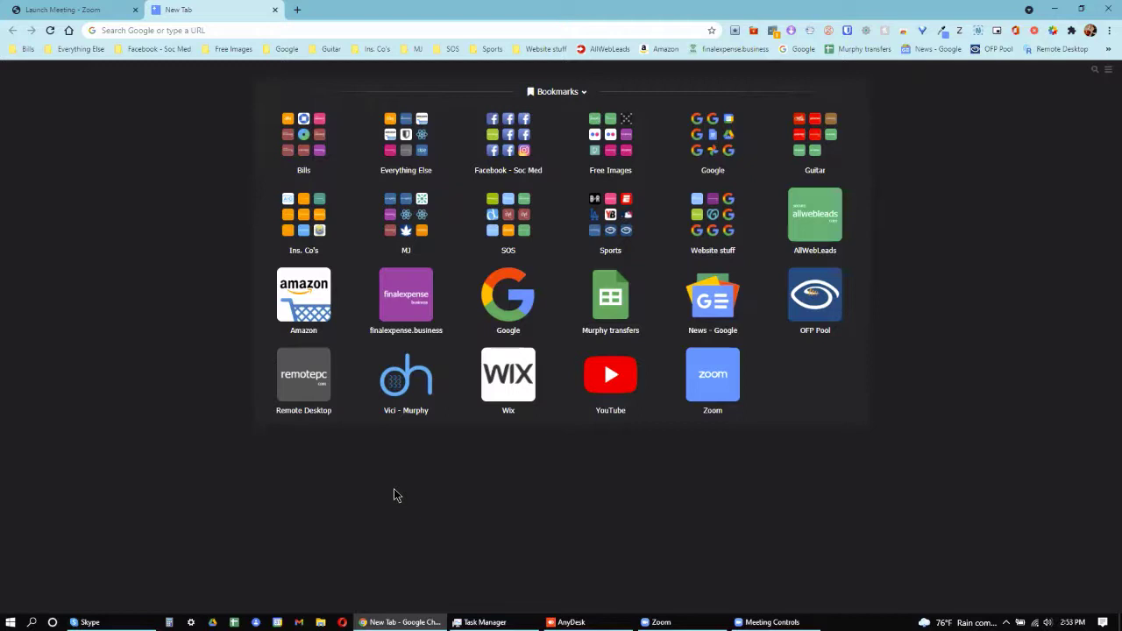
# Open the Vici - Murphy dialer site, reload it from its base address murphy.dialerhosting.com, and go to the agent login page.
pyautogui.click(407, 392)
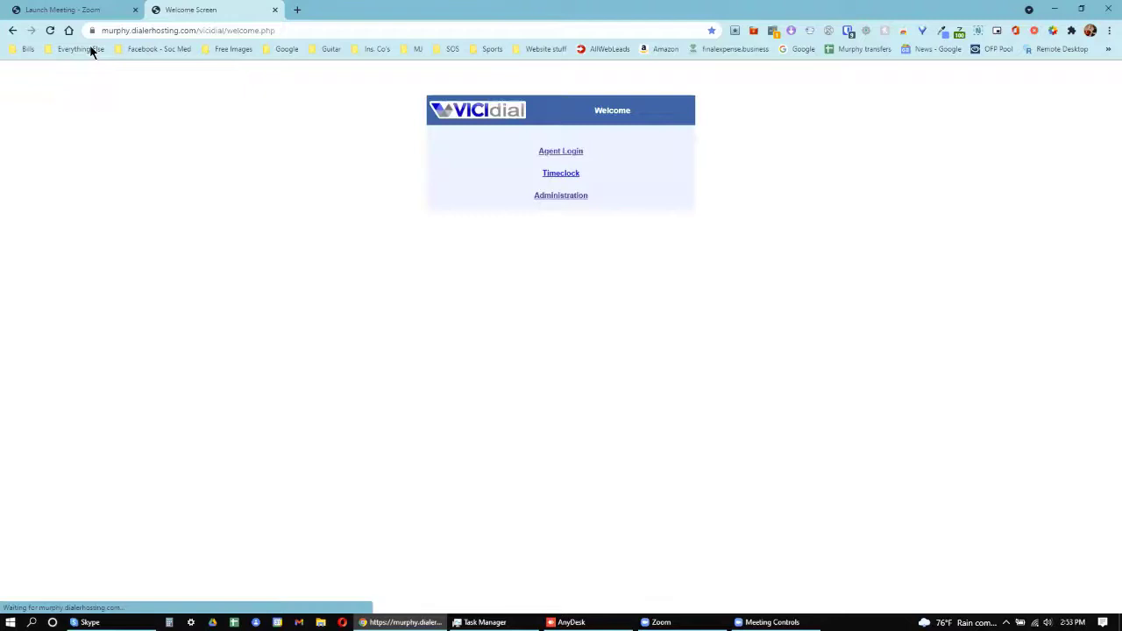
pyautogui.click(198, 34)
pyautogui.click(198, 33)
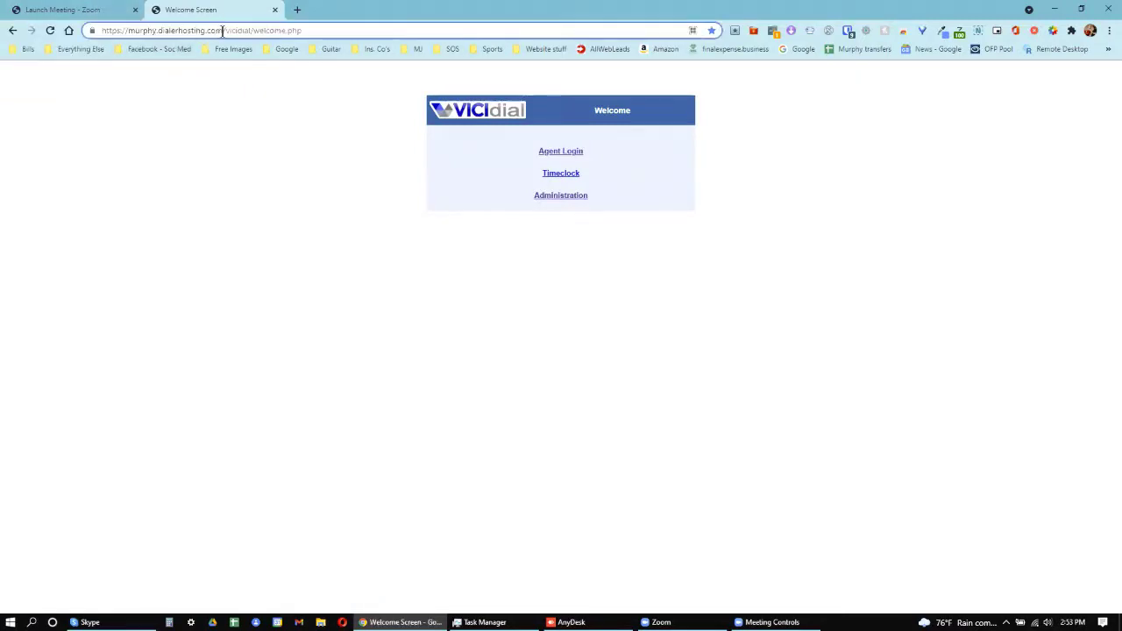
pyautogui.moveTo(224, 31); pyautogui.dragTo(406, 29)
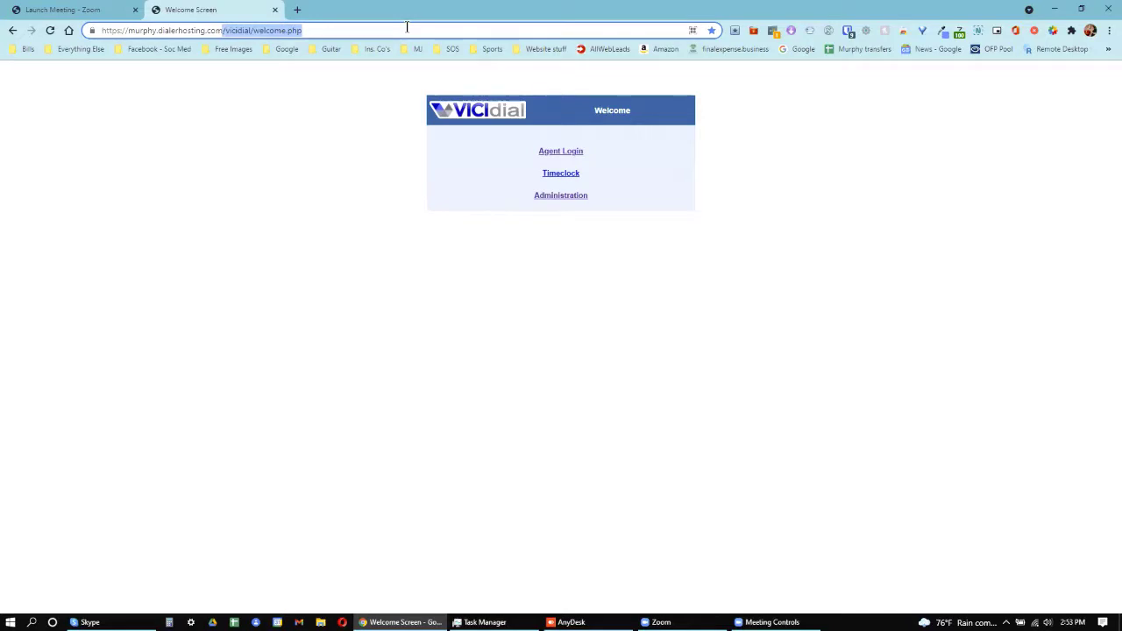
pyautogui.press('BackSpace')
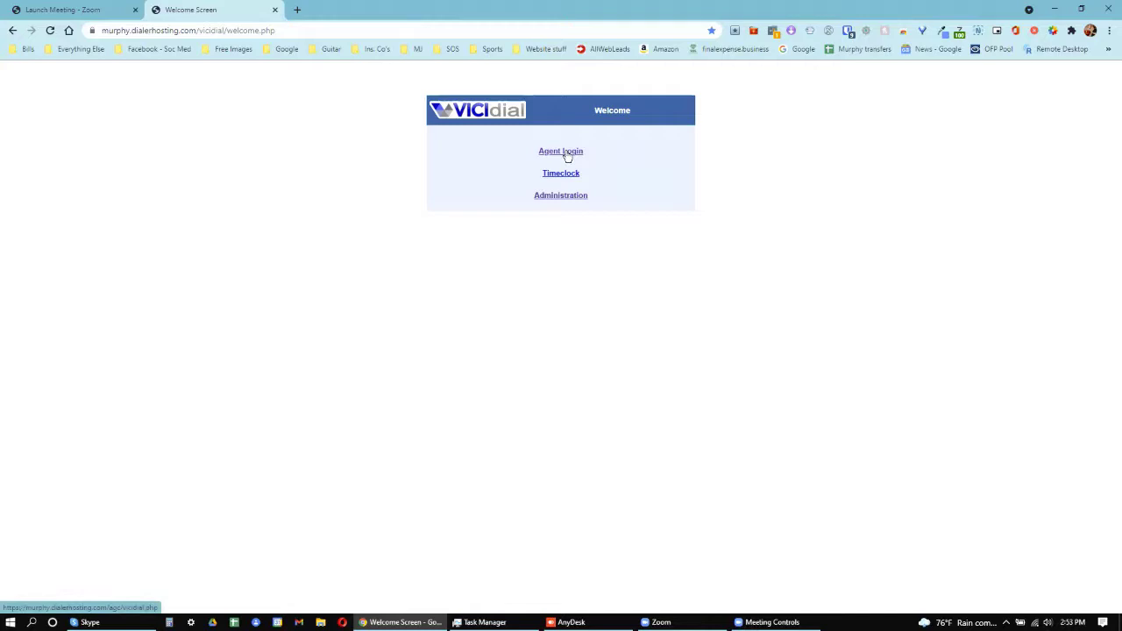
pyautogui.click(561, 152)
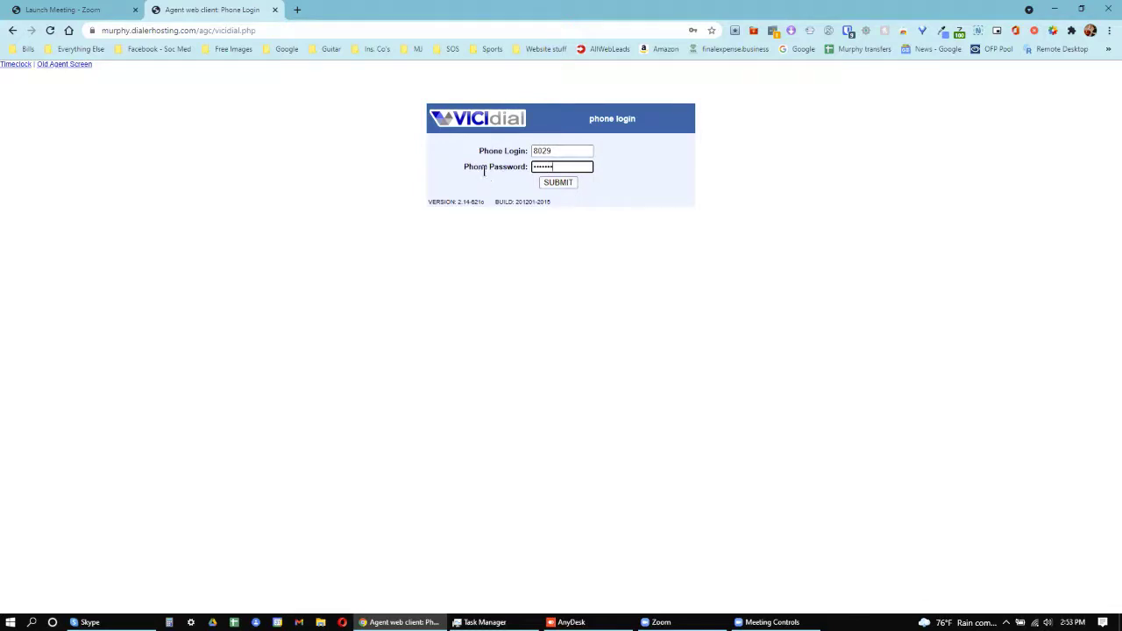
# Change the phone login to the agent's own extension, fill in the saved phone password and submit the phone login.
pyautogui.click(570, 150)
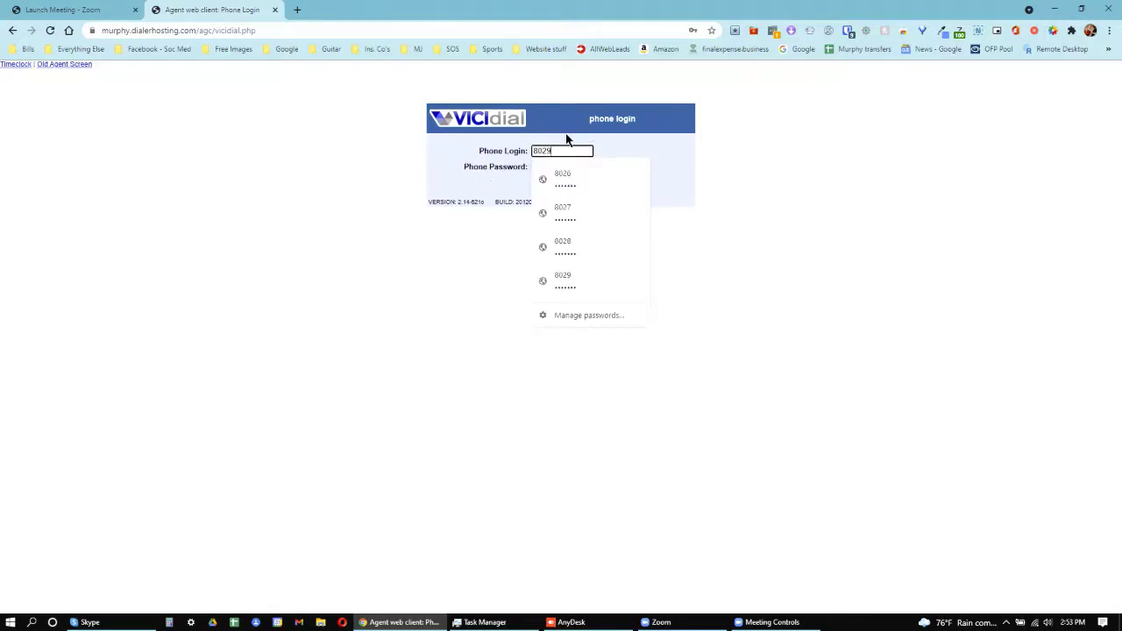
pyautogui.press('BackSpace')
pyautogui.write('6')
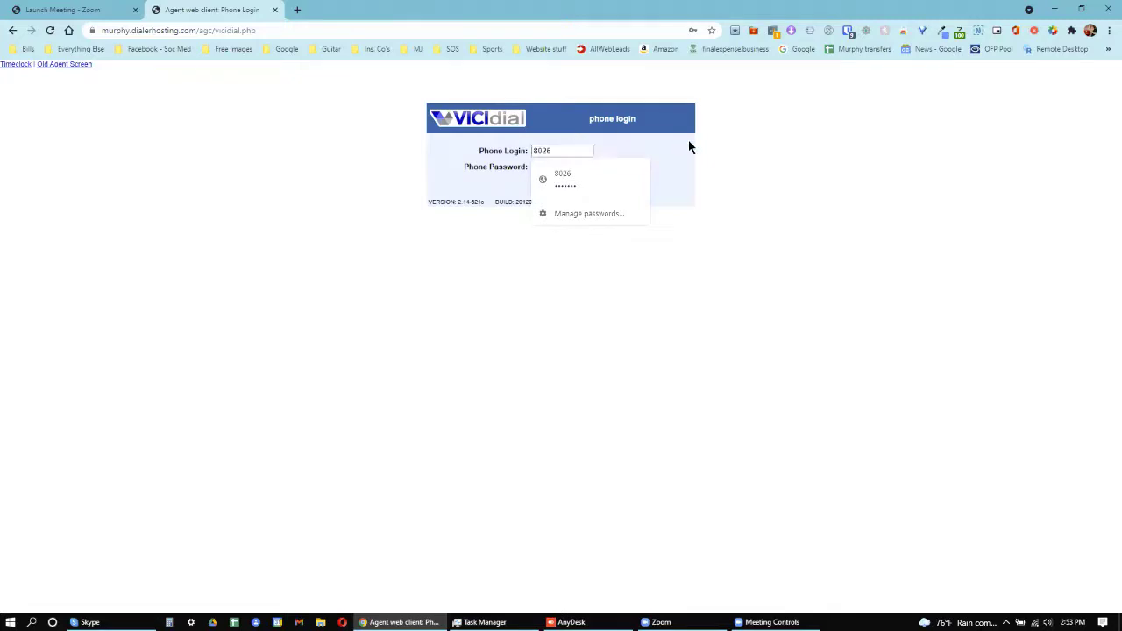
pyautogui.press('Down')
pyautogui.press('Return')
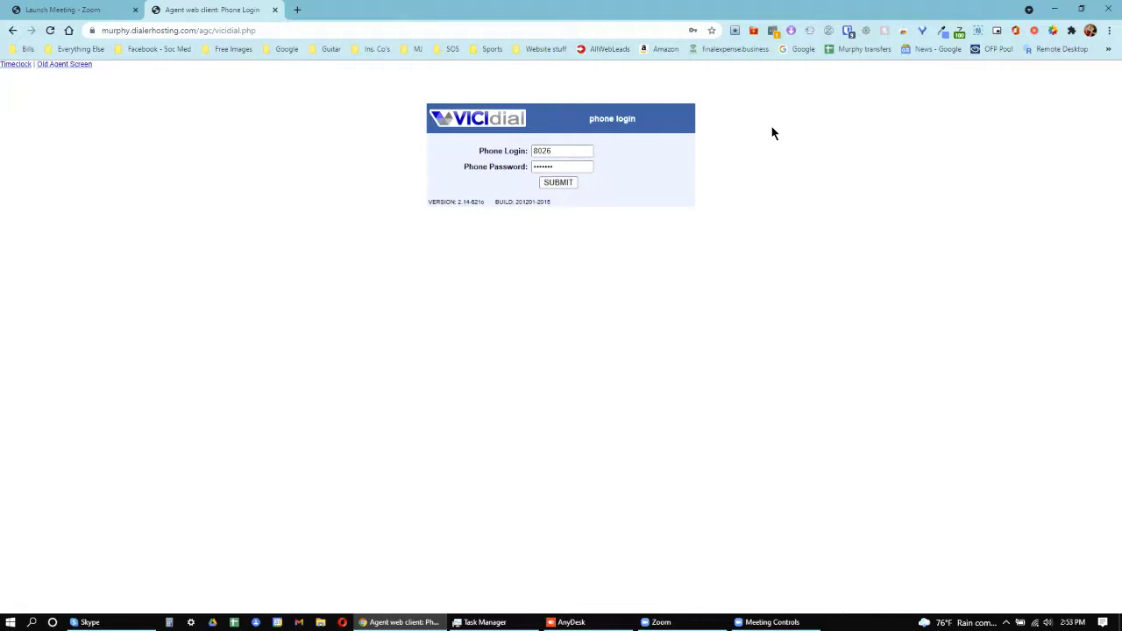
pyautogui.click(559, 185)
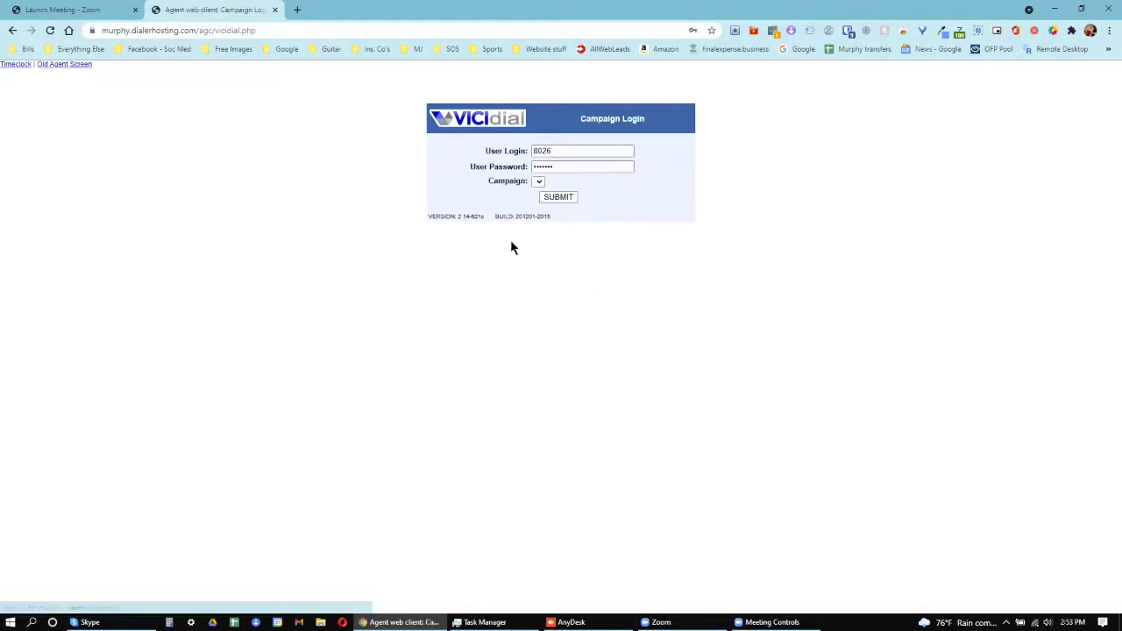
# Choose the campaign Closer - Closers Inbound and submit the campaign login.
pyautogui.click(537, 183)
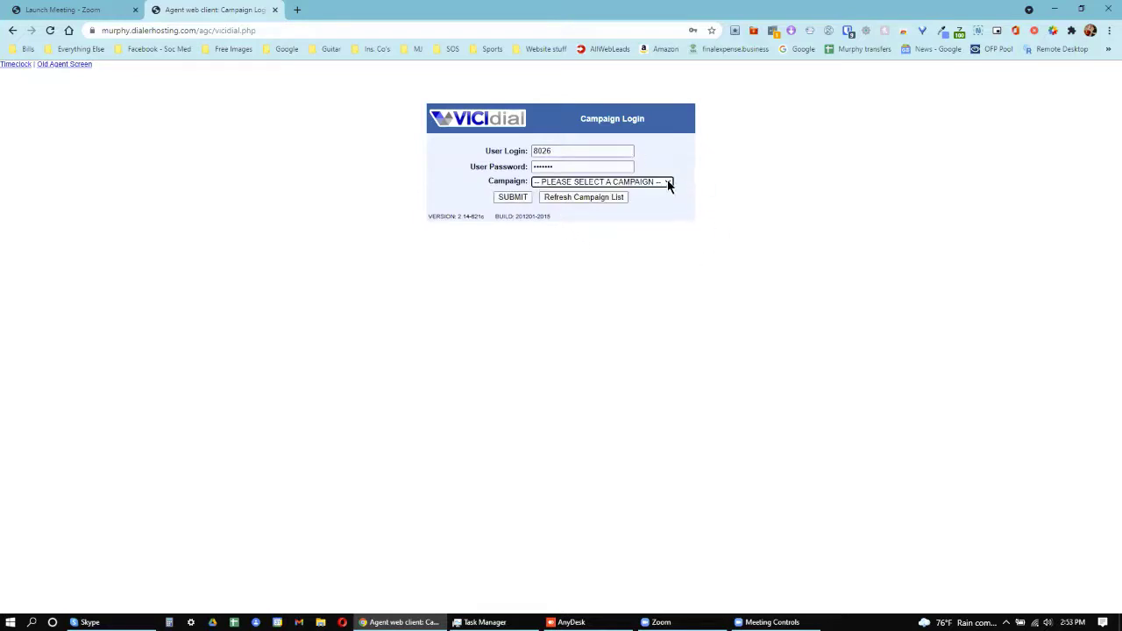
pyautogui.click(668, 182)
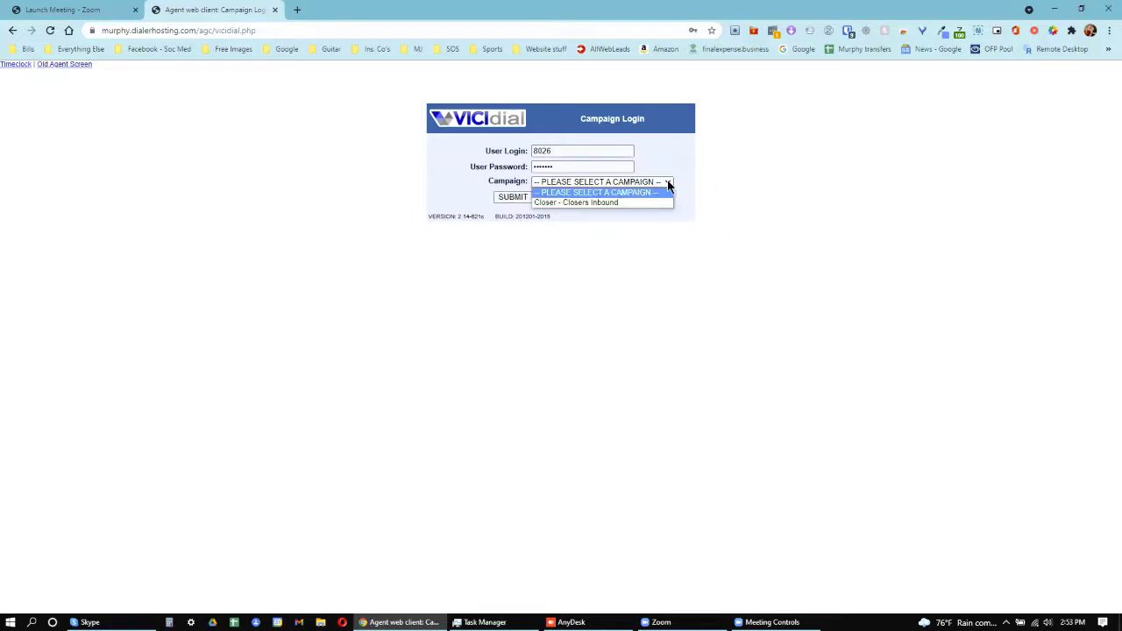
pyautogui.click(590, 202)
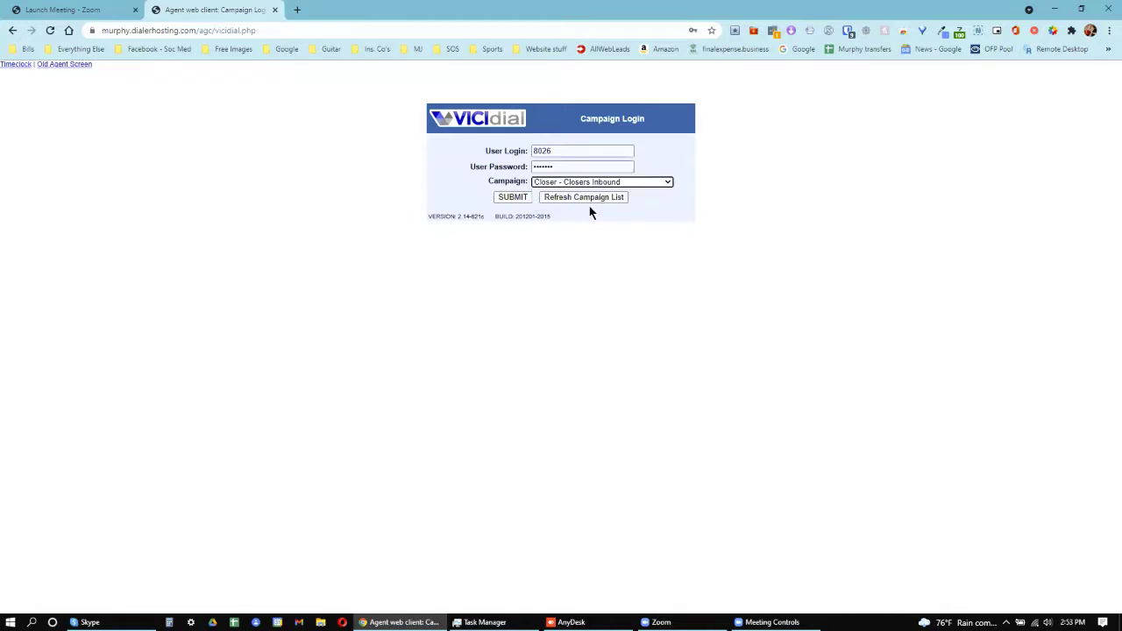
pyautogui.click(513, 198)
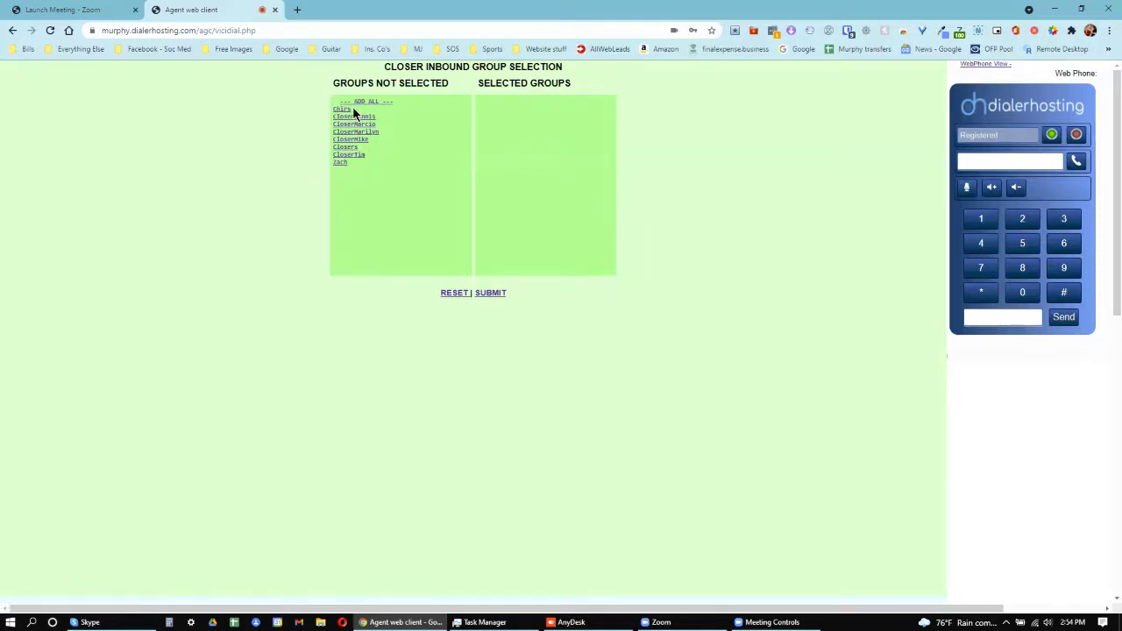
# Select the agent's own closer inbound group and connect the session by calling the agent webphone.
pyautogui.click(358, 155)
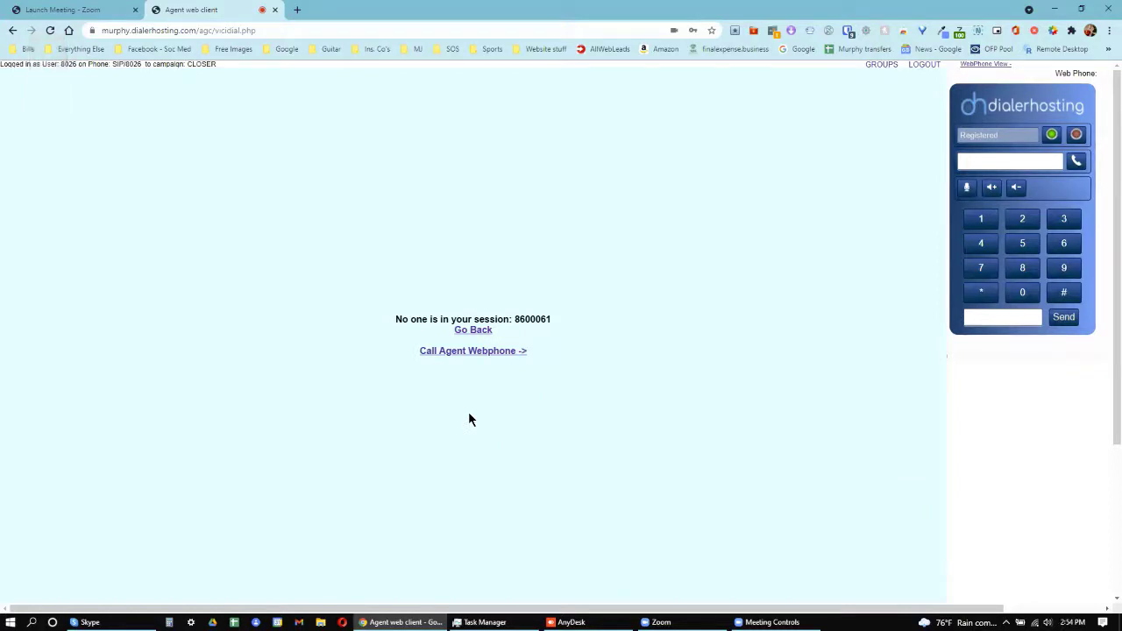
pyautogui.click(468, 351)
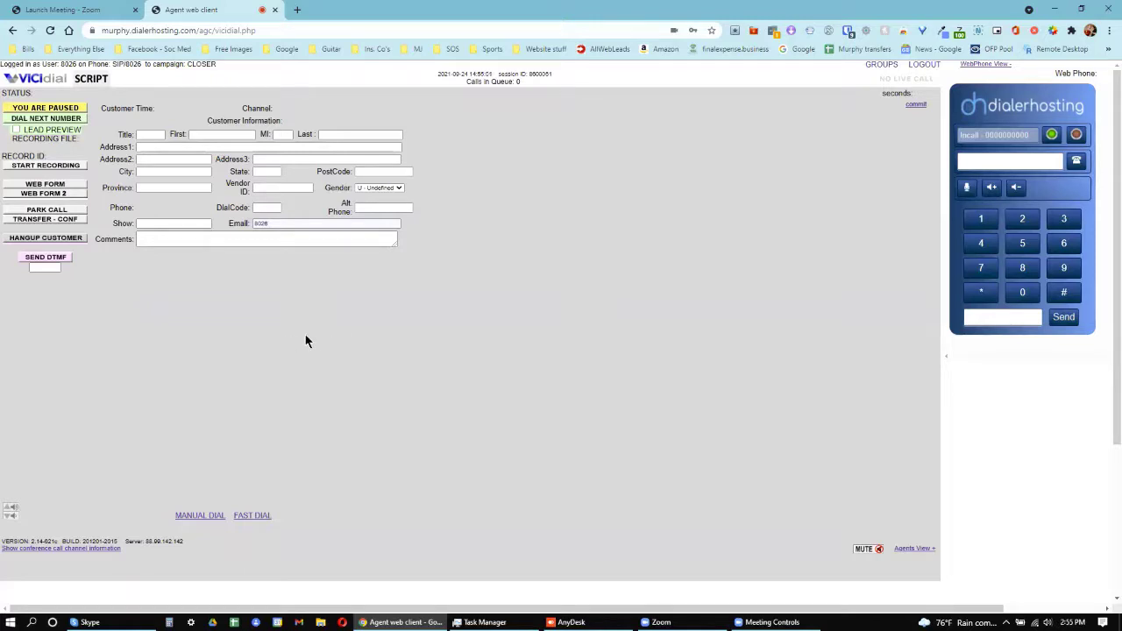
# Switch the agent status from paused to active and back to paused, twice.
pyautogui.click(50, 110)
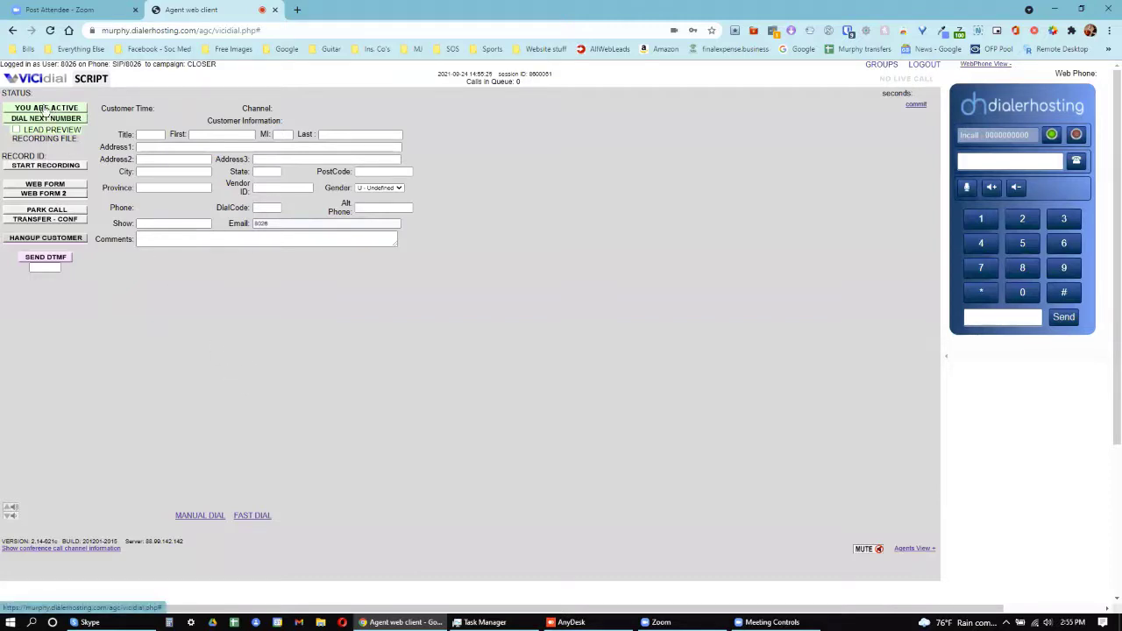
pyautogui.click(47, 111)
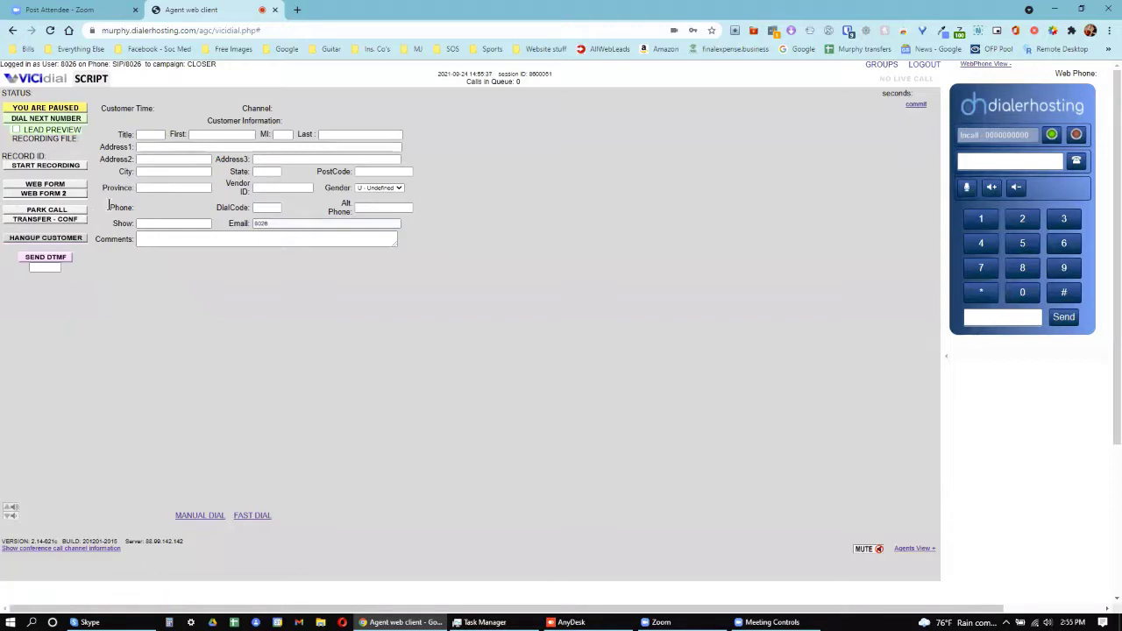
pyautogui.click(68, 109)
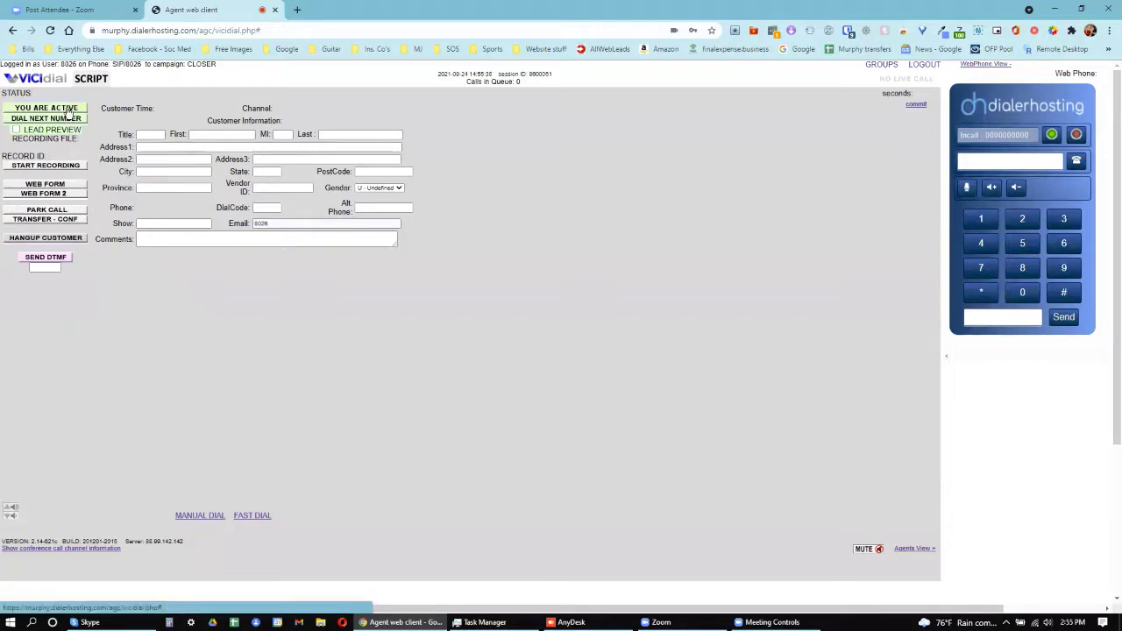
pyautogui.click(69, 111)
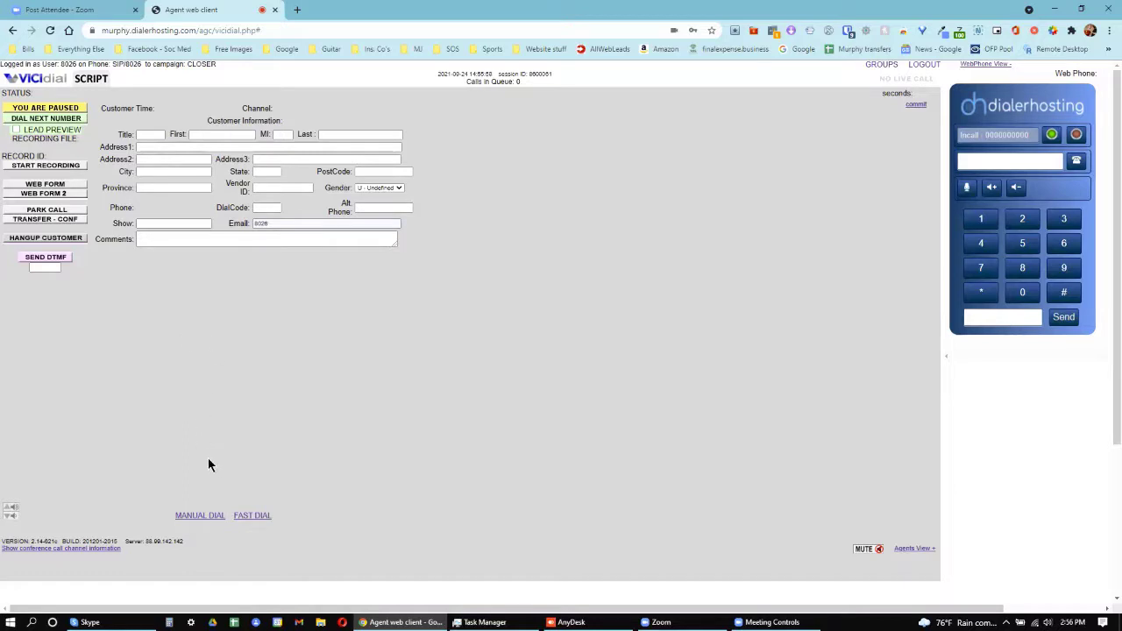
# Start a manual dial with dial code 1, fill in the first saved phone number and dial it.
pyautogui.click(198, 516)
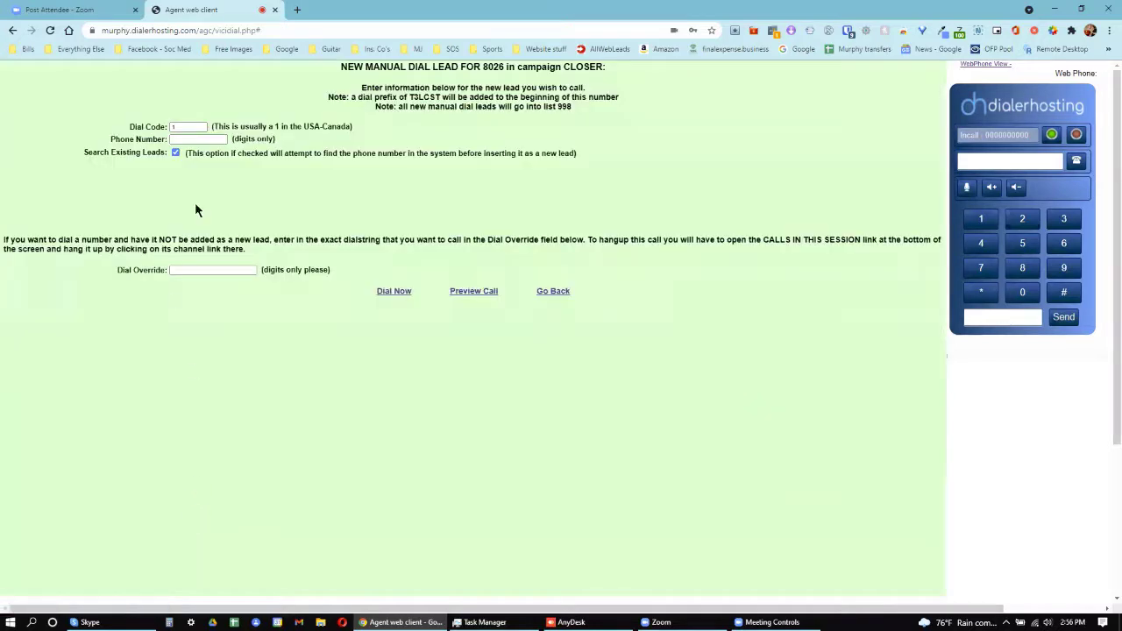
pyautogui.click(210, 138)
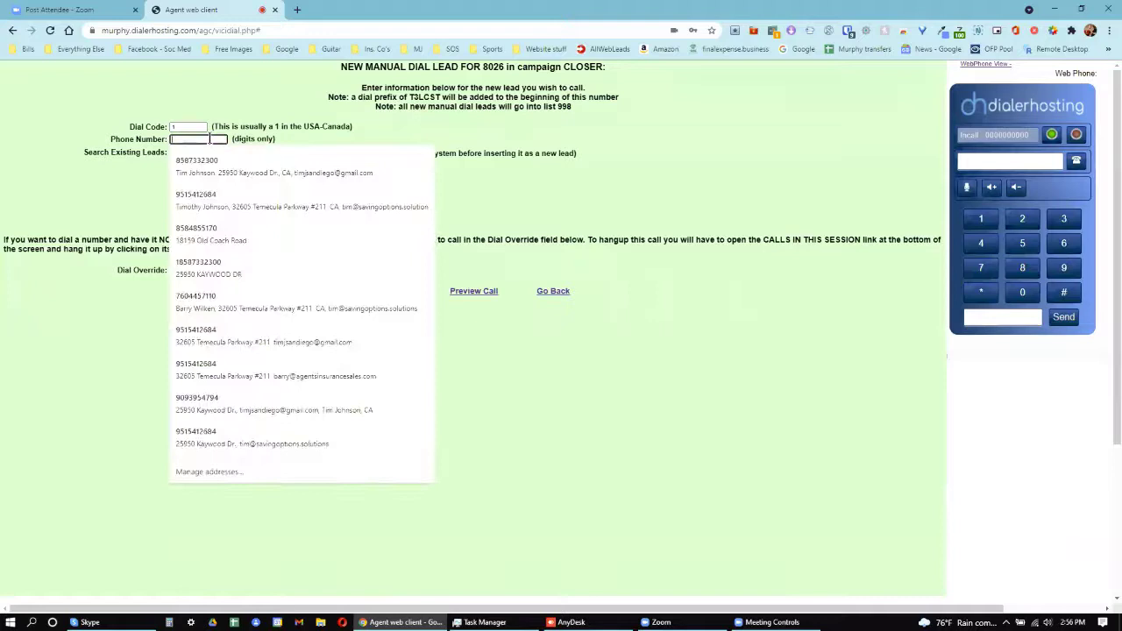
pyautogui.click(180, 167)
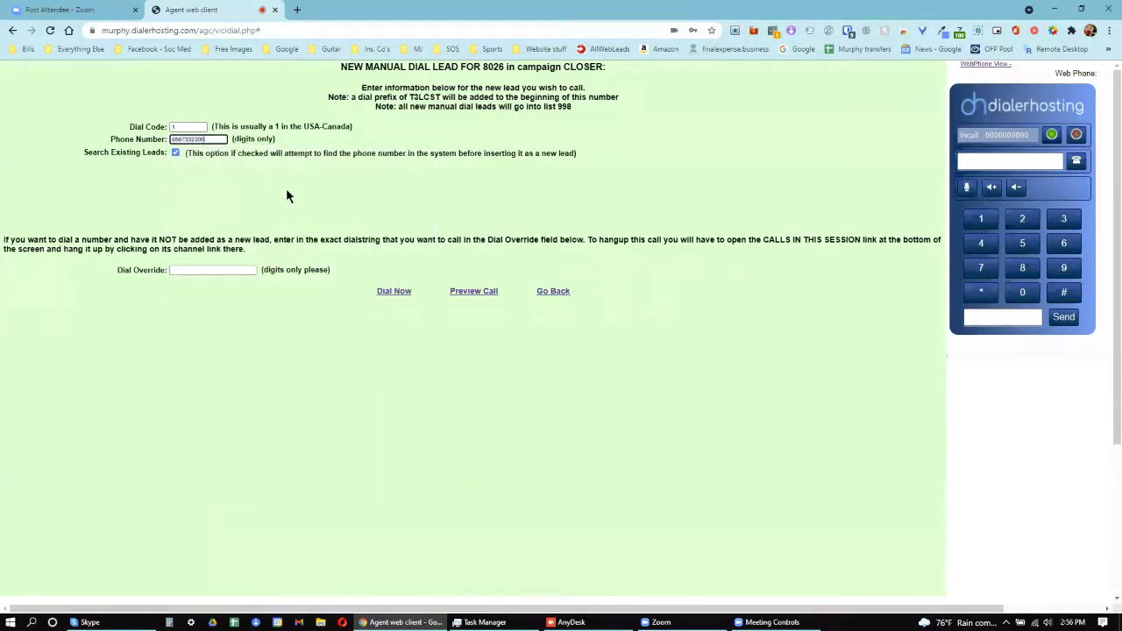
pyautogui.click(392, 293)
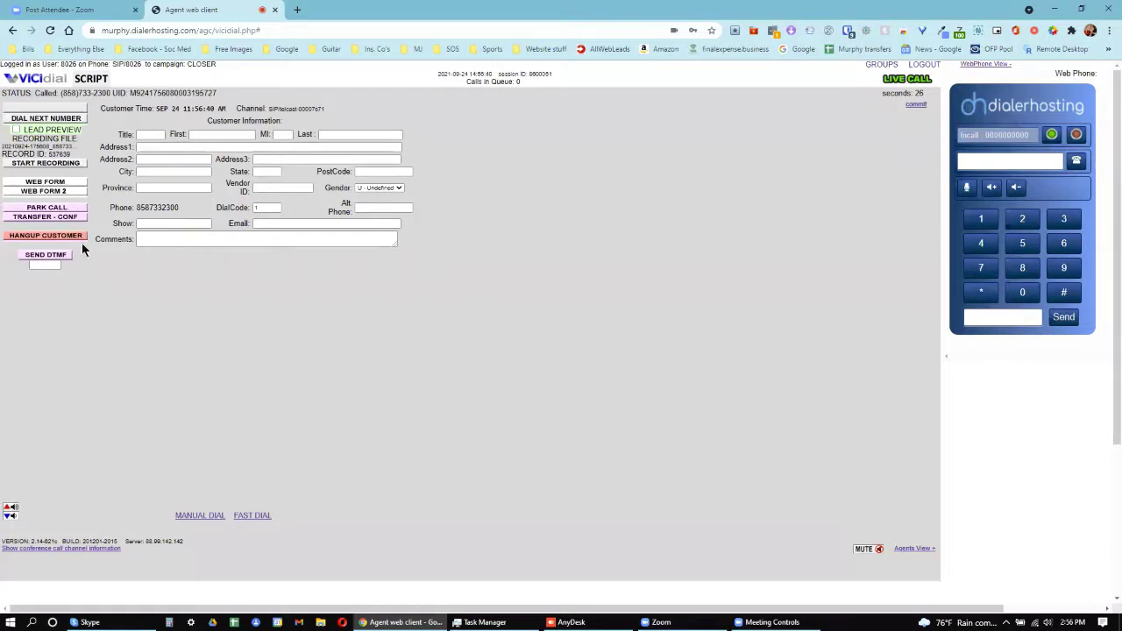
# Open the transfer conference functions, fill in the first saved third-party phone number and dial it with the customer on the line.
pyautogui.click(45, 218)
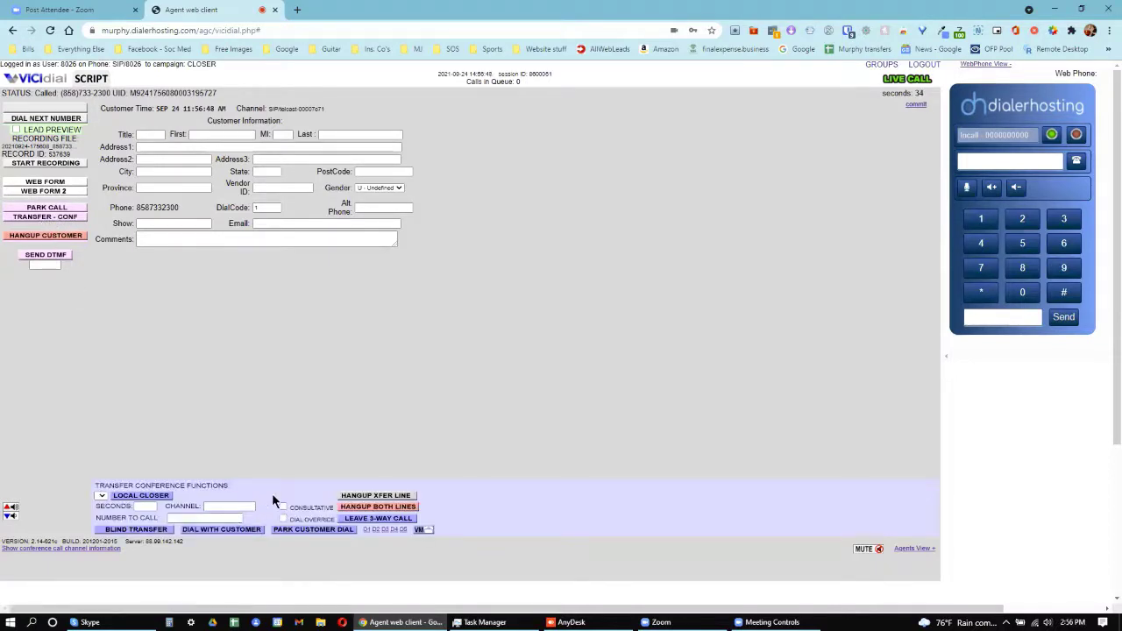
pyautogui.click(199, 516)
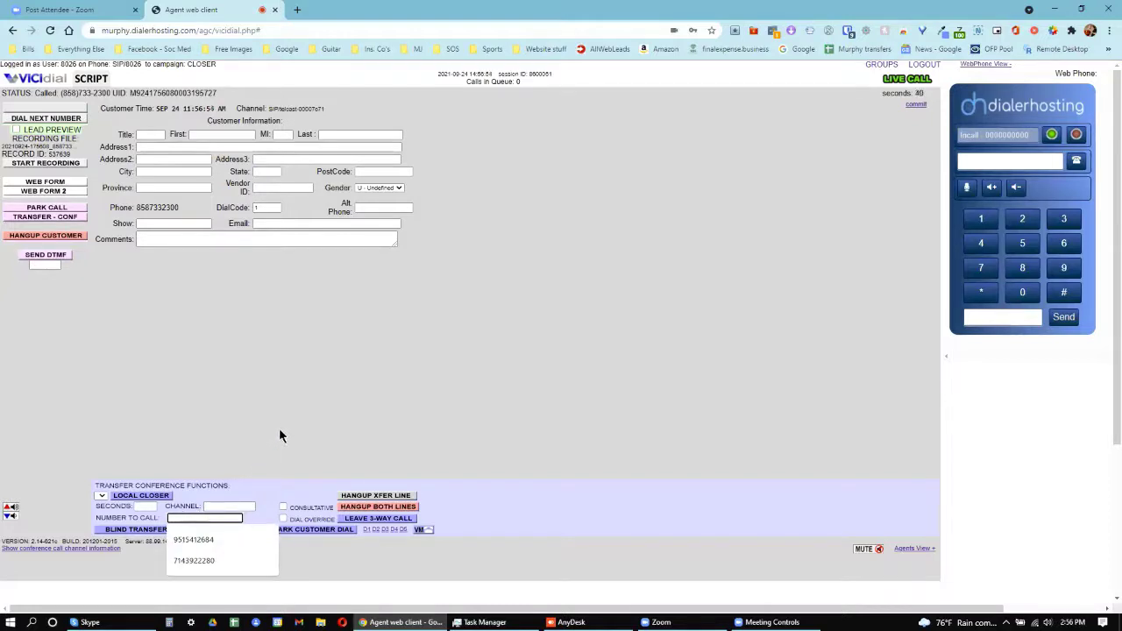
pyautogui.click(188, 539)
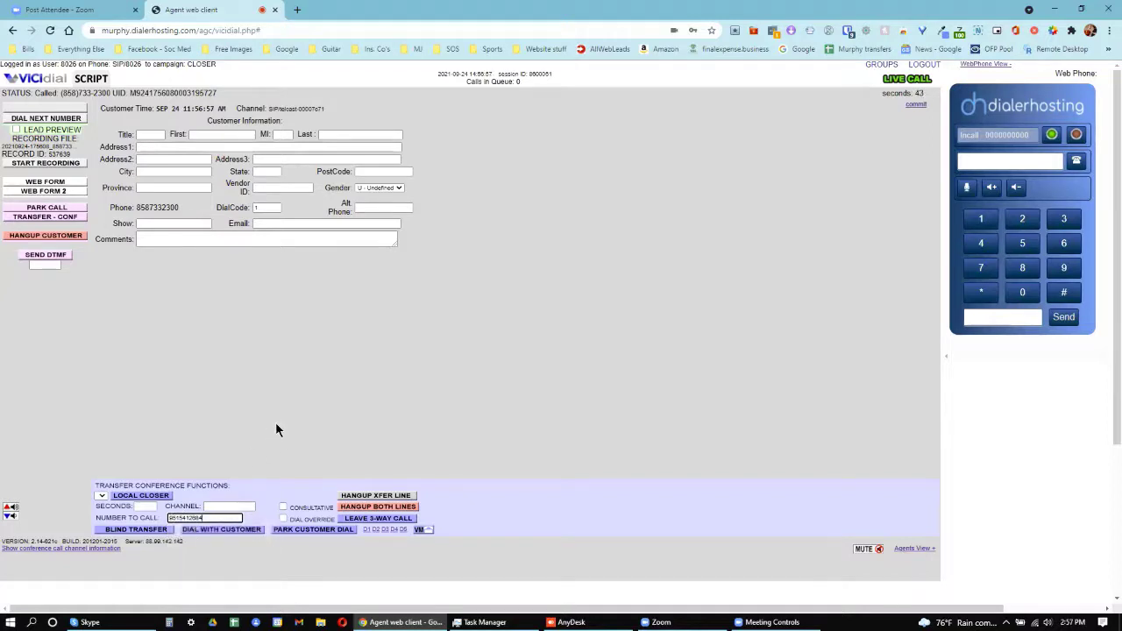
pyautogui.click(219, 531)
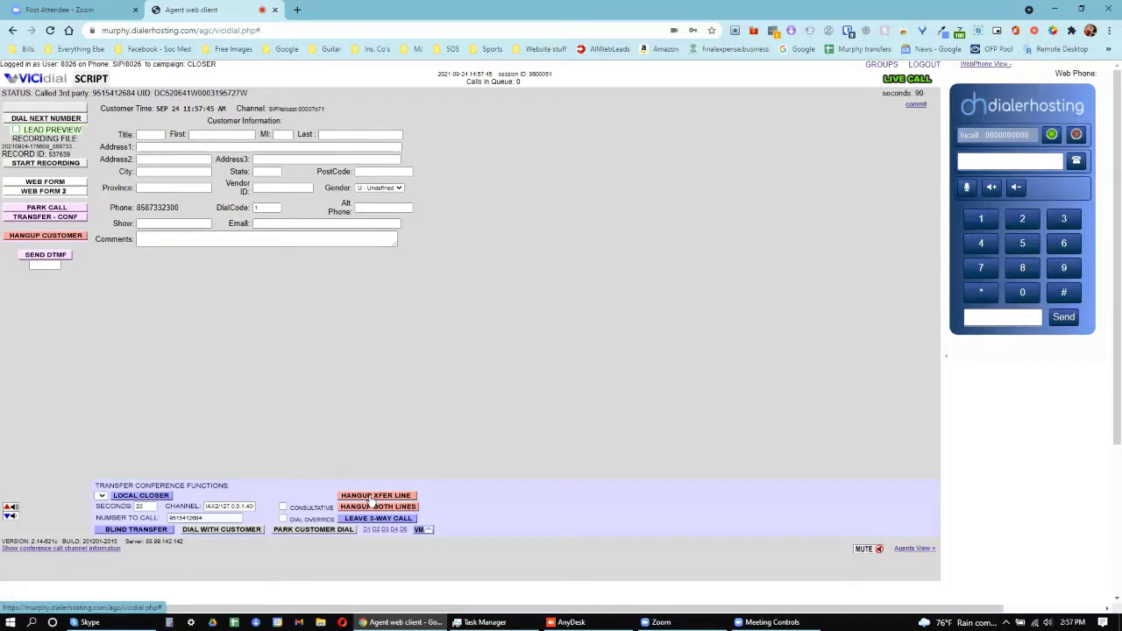
# Hang up the third-party transfer line, highlight the customer's phone number, and hang up the customer call.
pyautogui.click(371, 497)
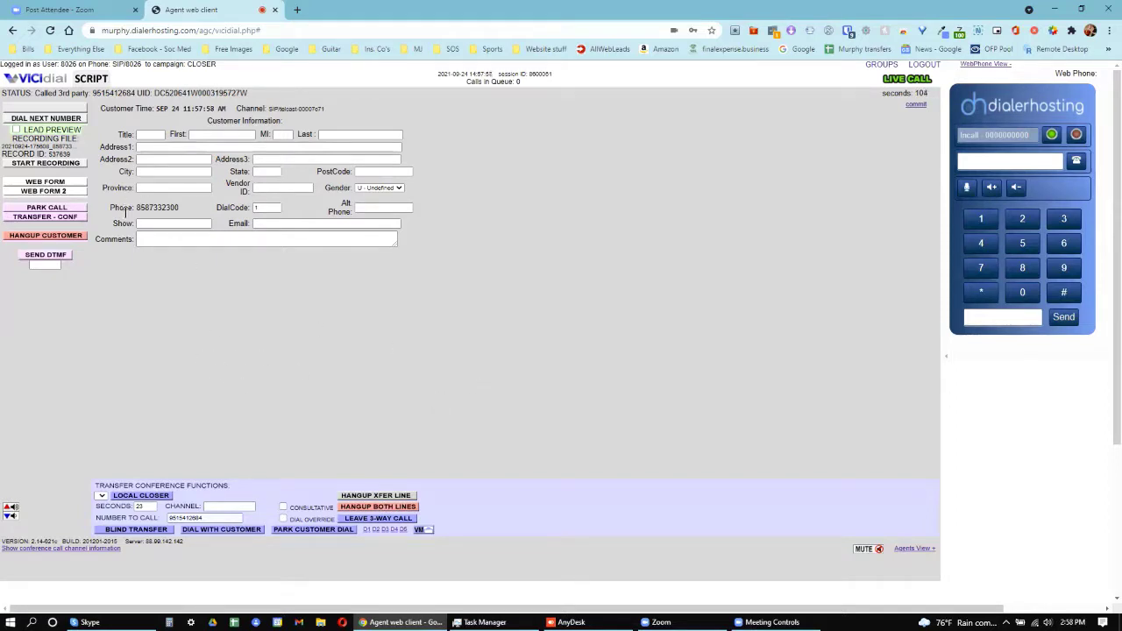
pyautogui.moveTo(137, 207); pyautogui.dragTo(208, 211)
pyautogui.click(46, 237)
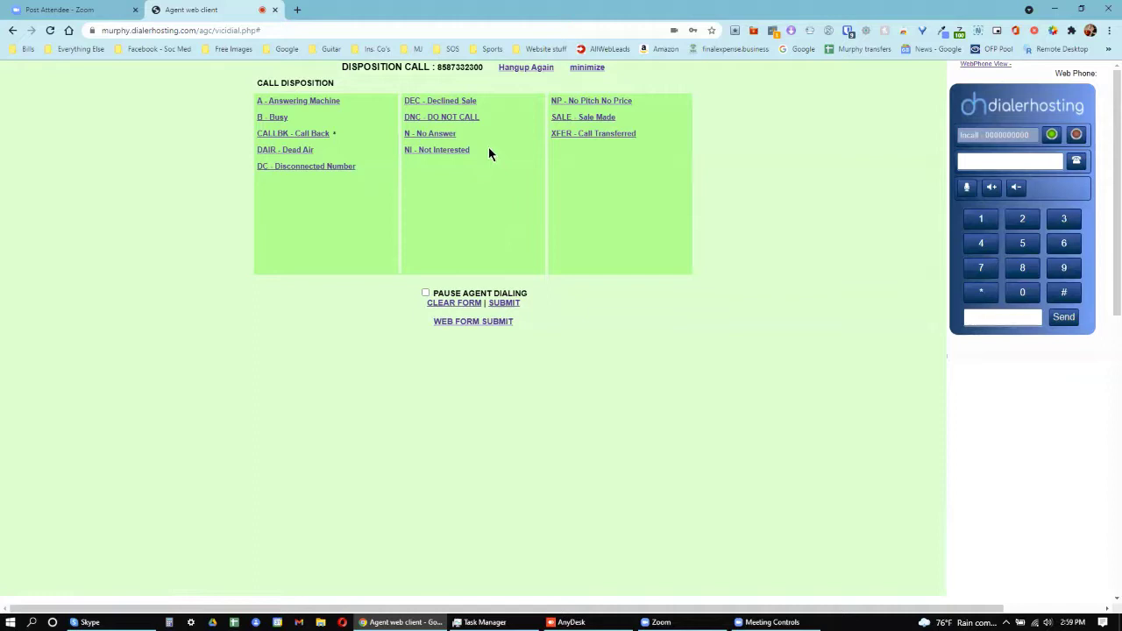
# Submit the call disposition NP - No Pitch No Price with agent dialing paused, and return the agent status to active.
pyautogui.click(603, 102)
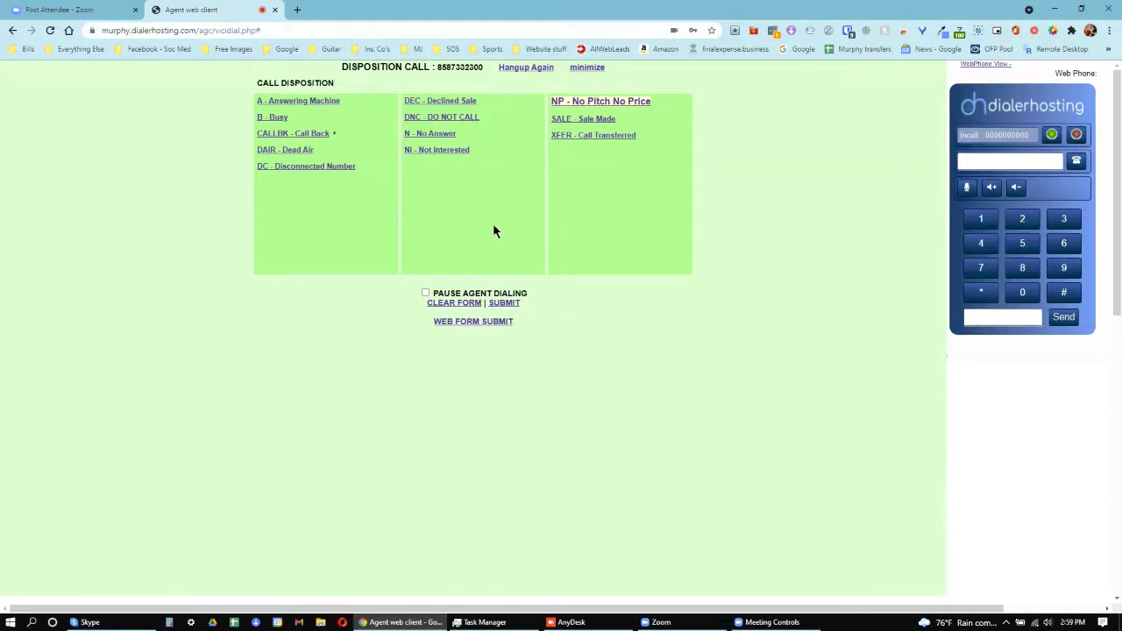
pyautogui.click(426, 293)
pyautogui.click(504, 303)
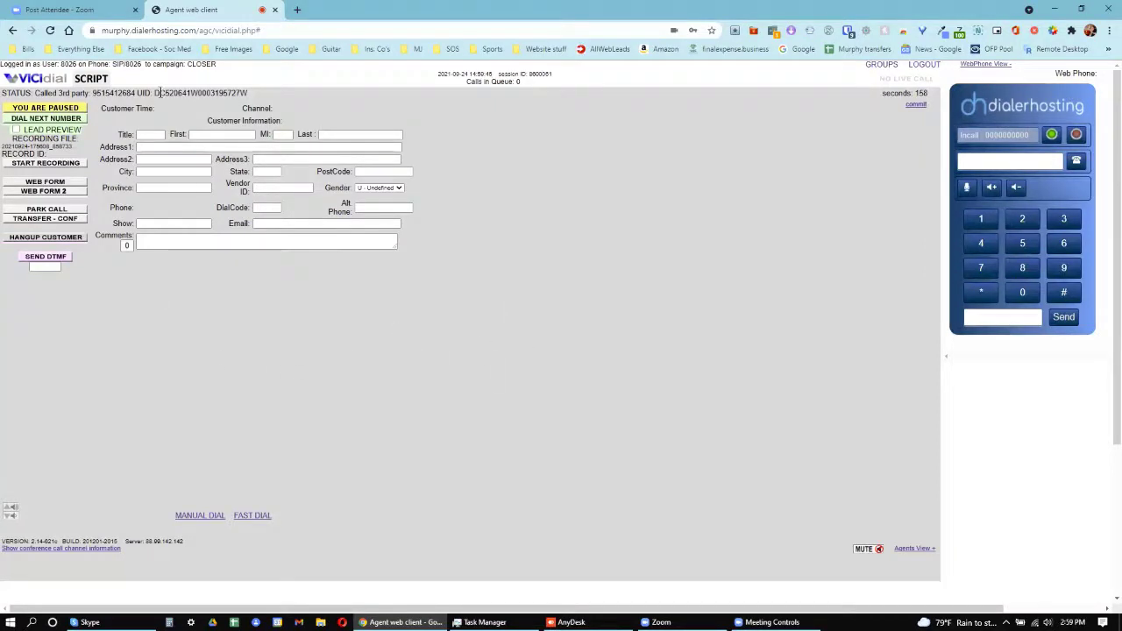
pyautogui.click(46, 110)
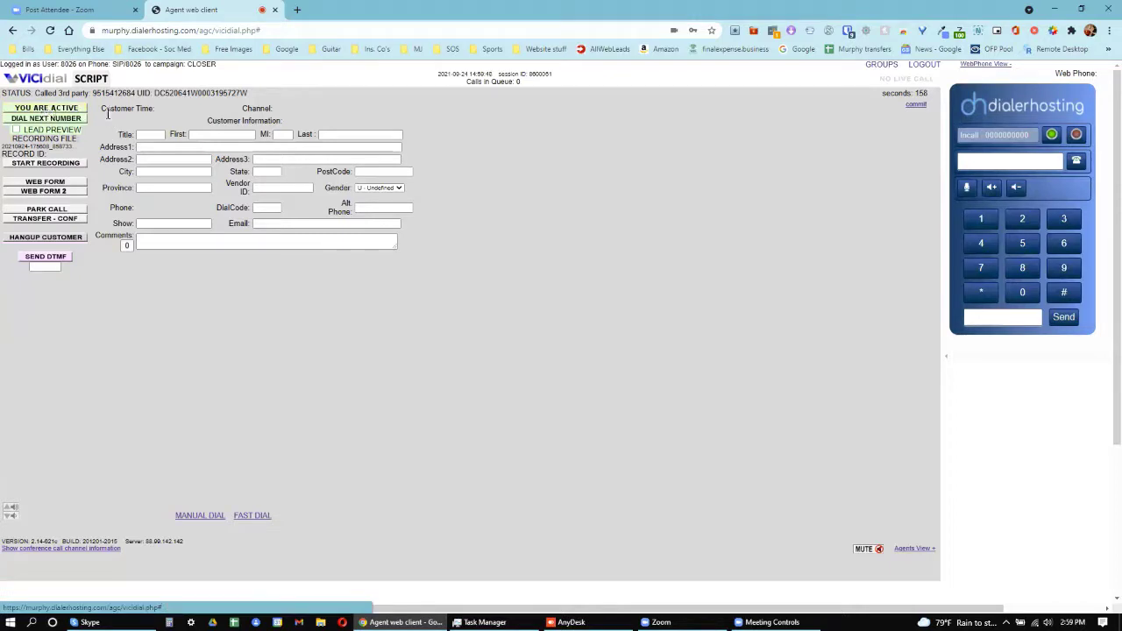